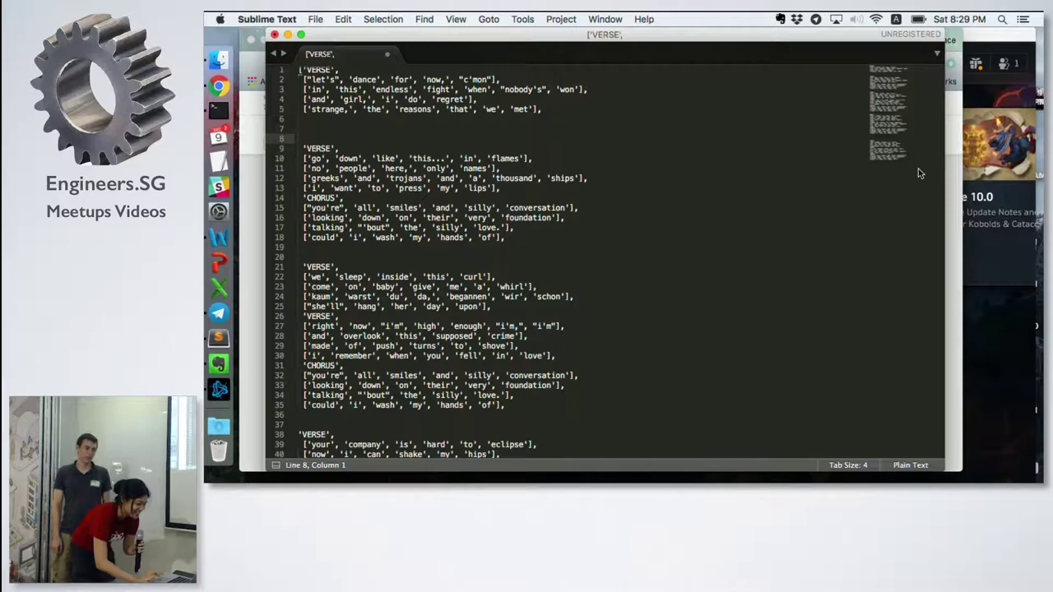
- Start the '1 hour long Hip Hop' instrumental beat video in Chrome
key(super+Tab)
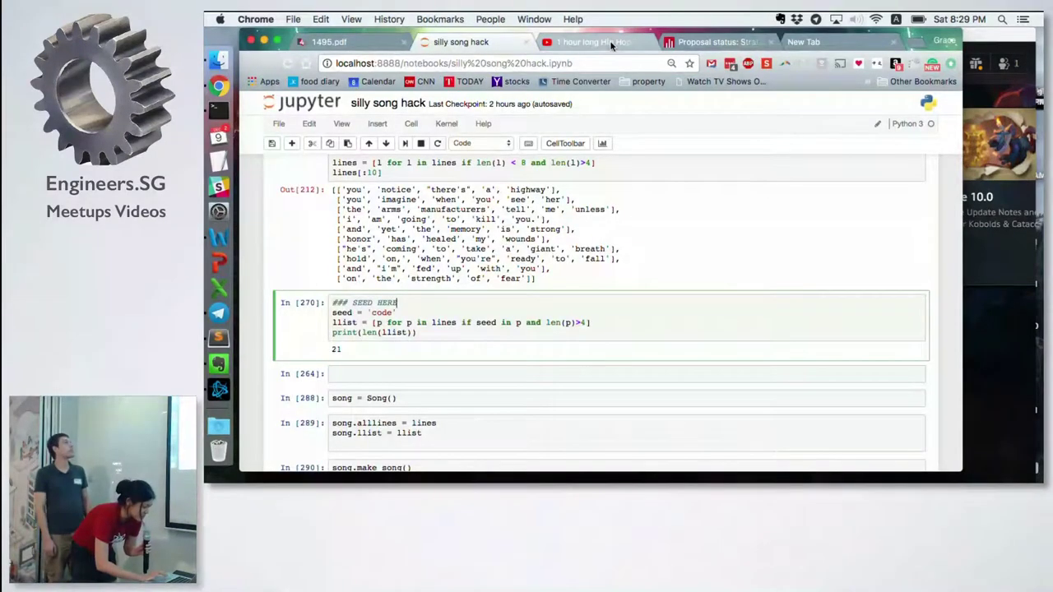
click(611, 45)
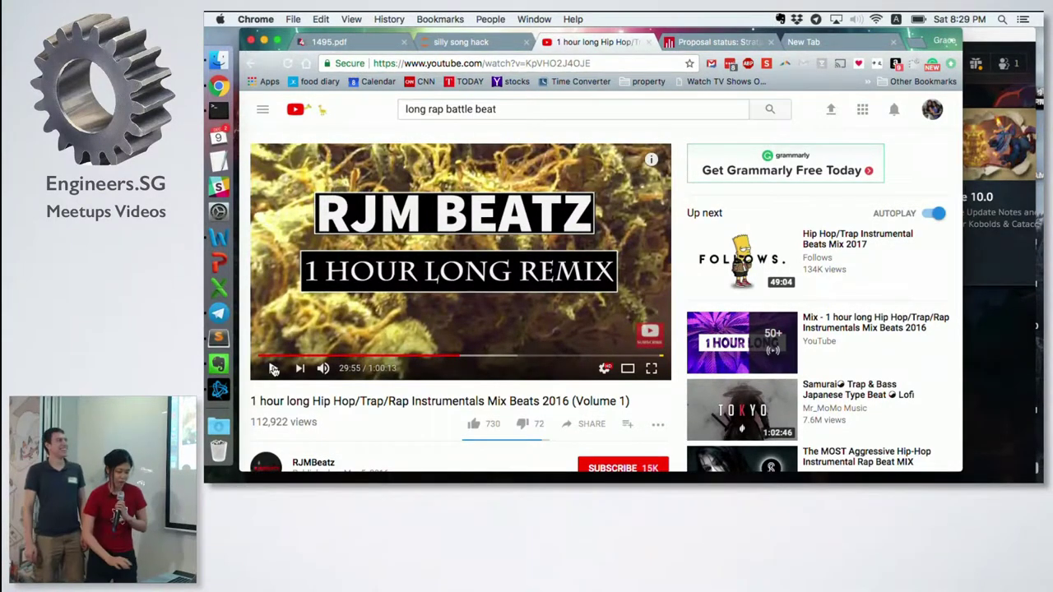
click(218, 339)
- Adjust the system volume and turn the beat video's volume down
key(XF86AudioRaiseVolume)
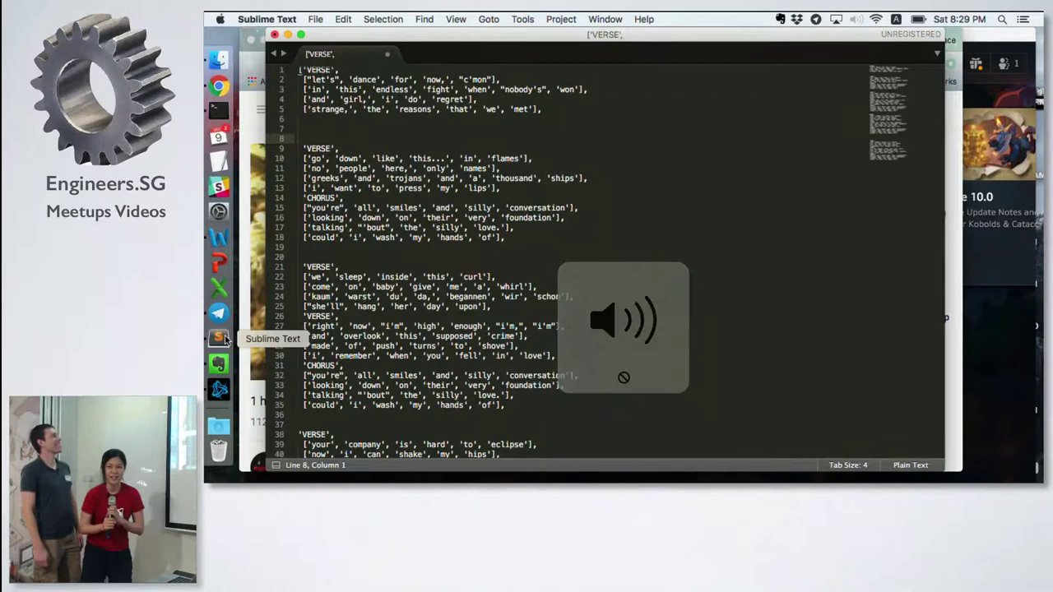
key(XF86AudioRaiseVolume)
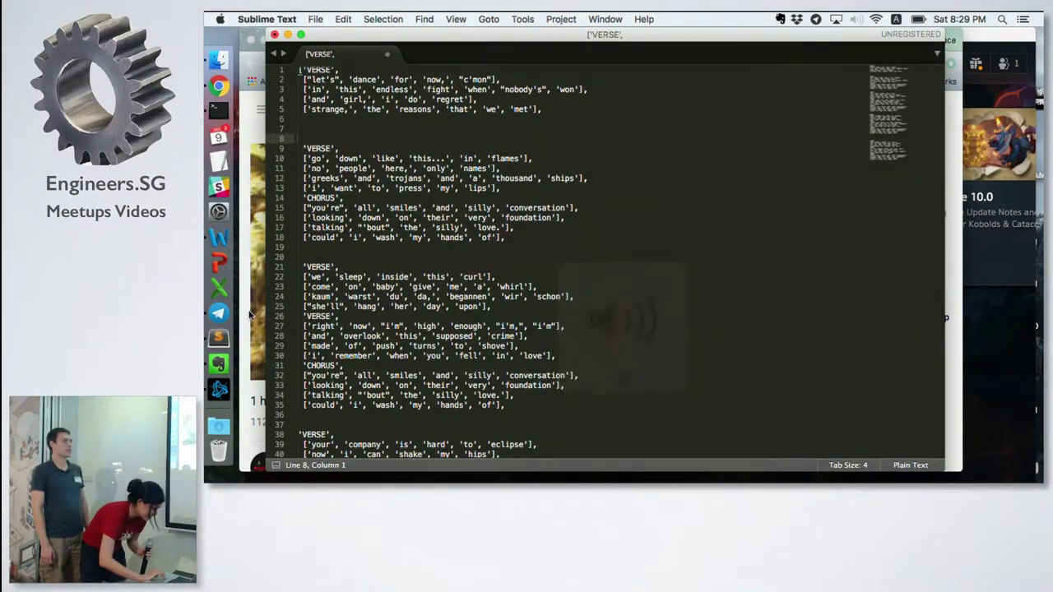
click(256, 367)
click(346, 368)
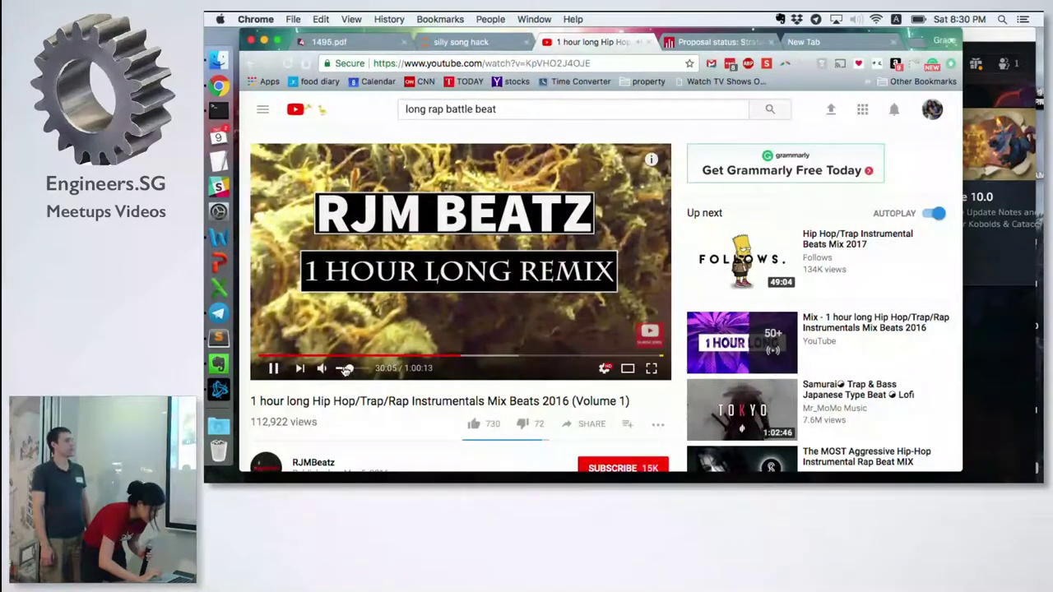
- Bring the Sublime Text file with the generated verses and chorus in front of the video
click(219, 339)
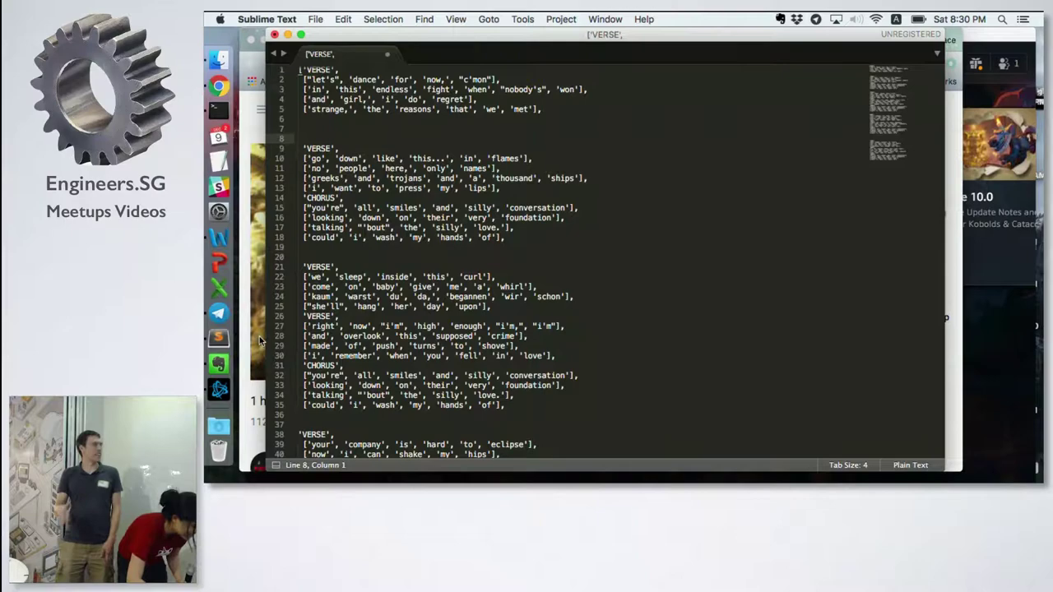
- Return to the 'silly song hack' notebook tab and select the seed word 'code'
click(260, 340)
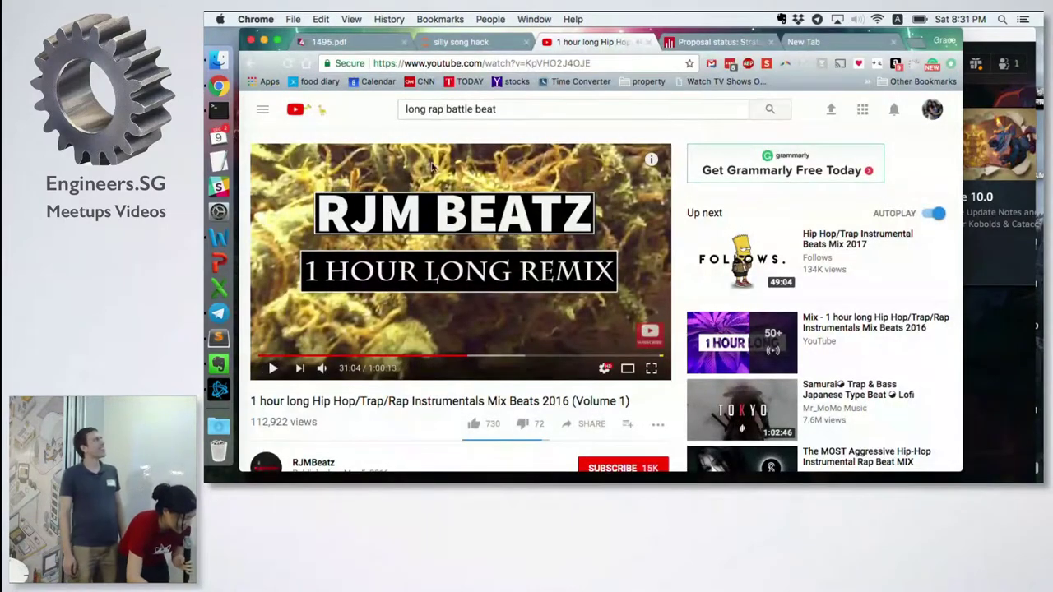
click(469, 42)
scroll(391, 229, up, 3)
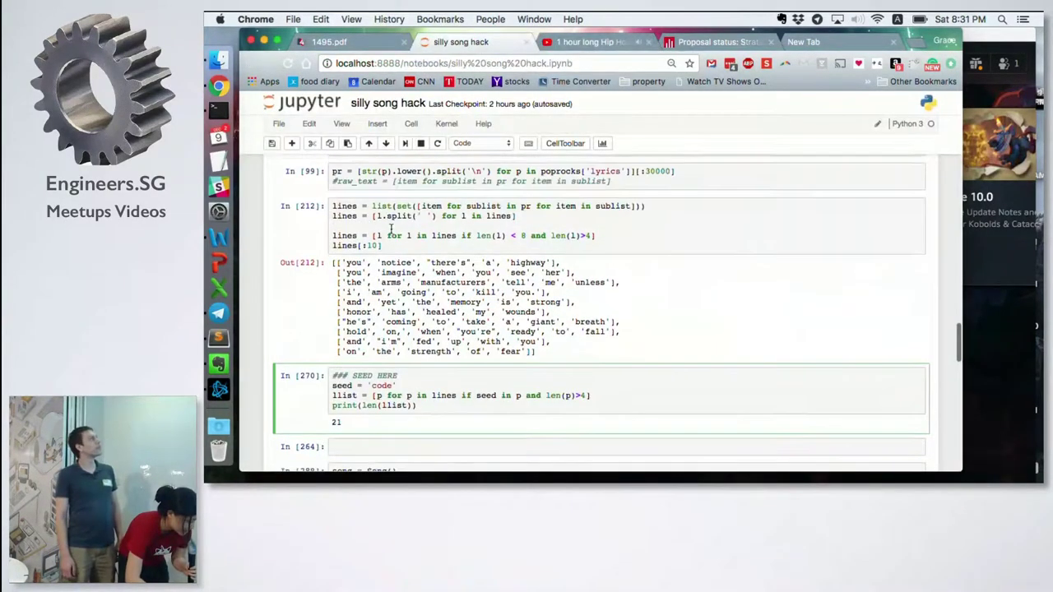
scroll(391, 229, down, 2)
scroll(391, 229, down, 2)
scroll(387, 218, down, 1)
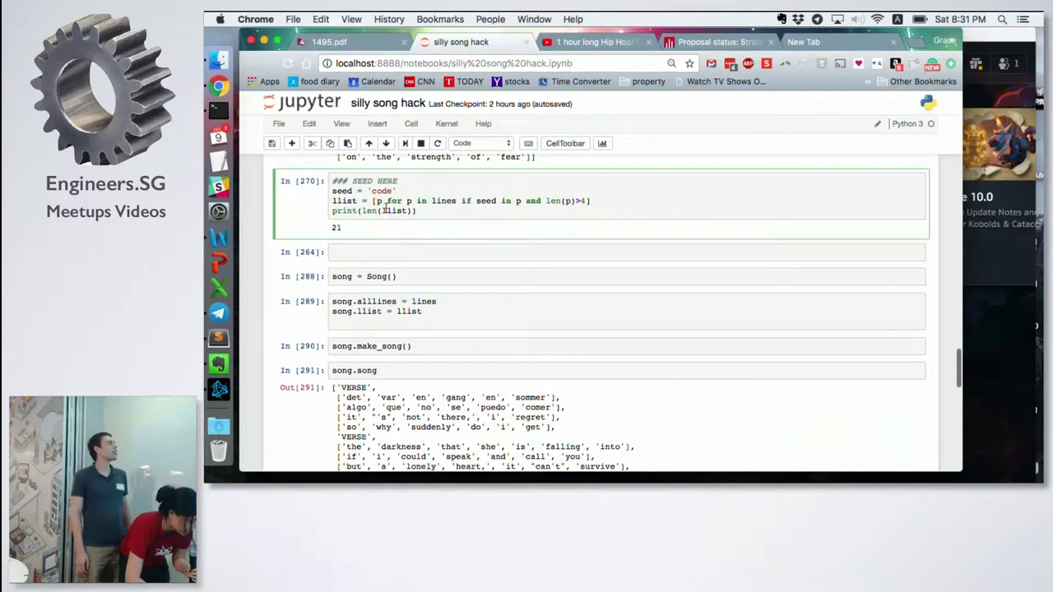
double_click(381, 191)
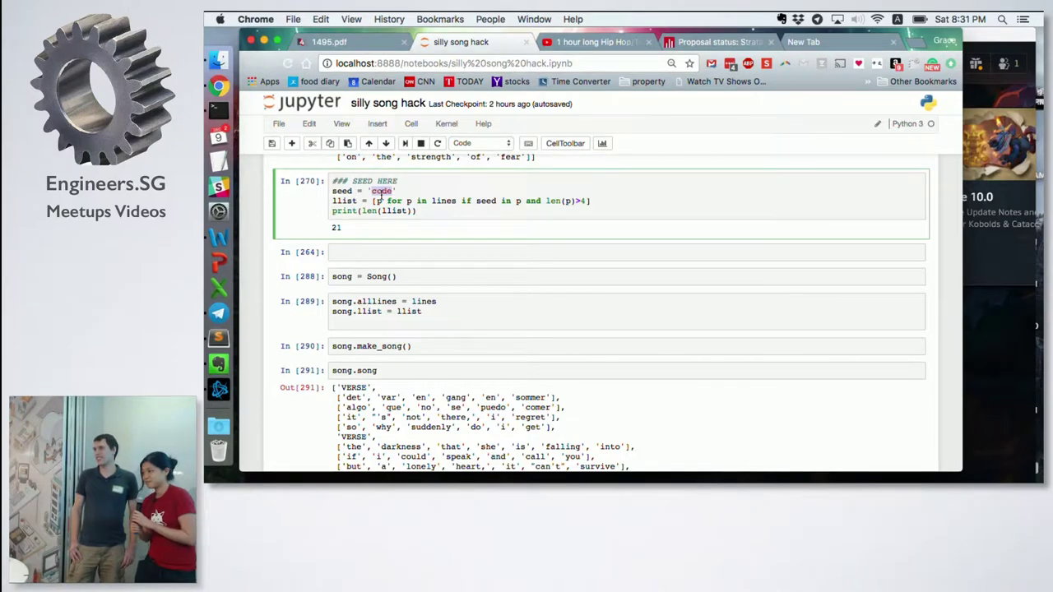
text(monk)
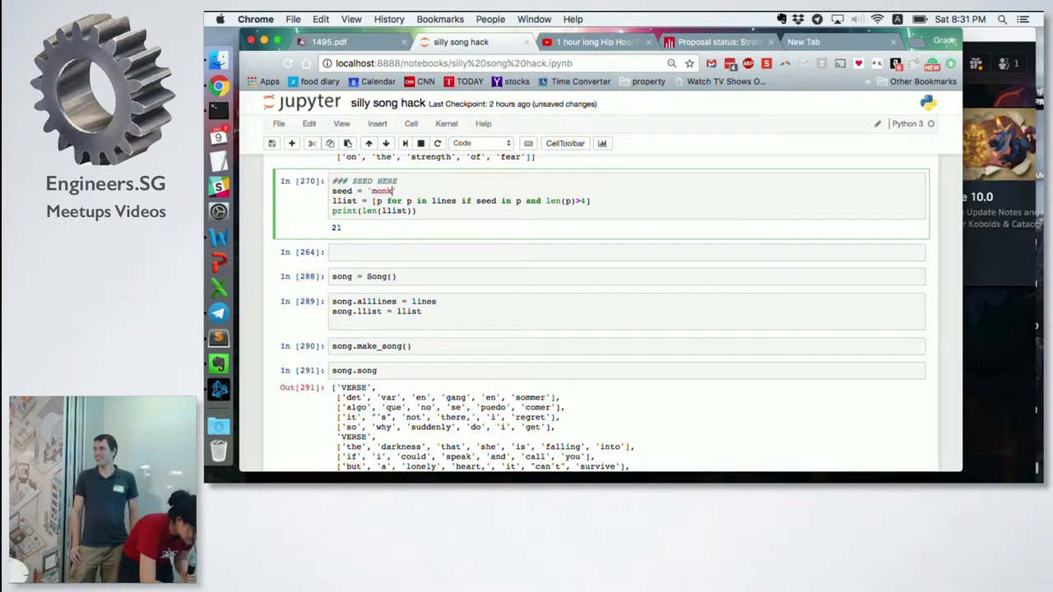
text(eys)
- Run the seed, Song(), alllines/llist, make_song() and song.song cells with seed 'monkeys'
key(shift+Return)
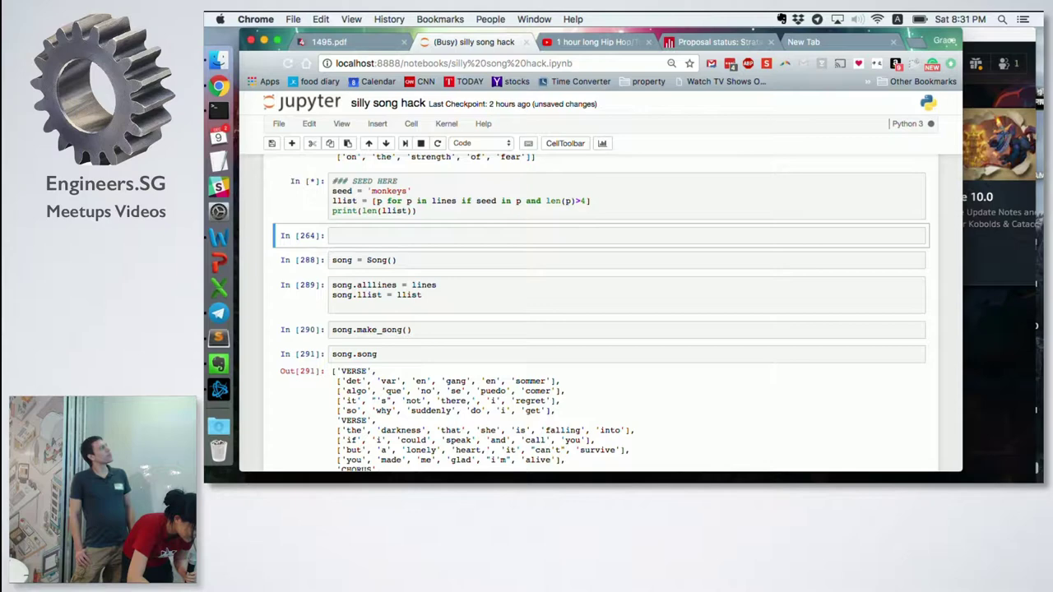
key(shift+Return)
key(shift+Return)
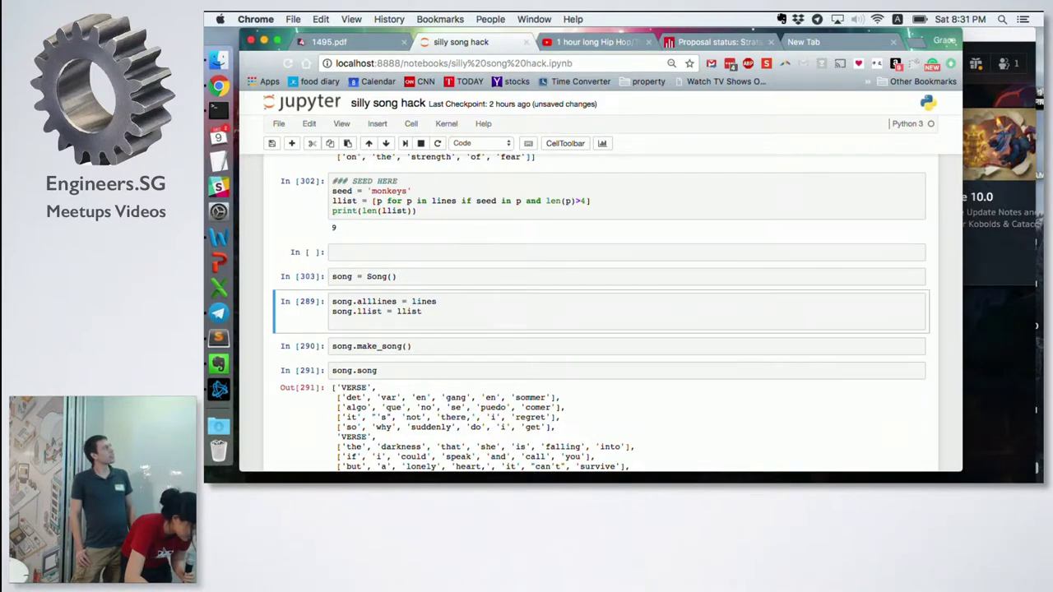
key(shift+Return)
key(shift+Return)
key(shift+Return)
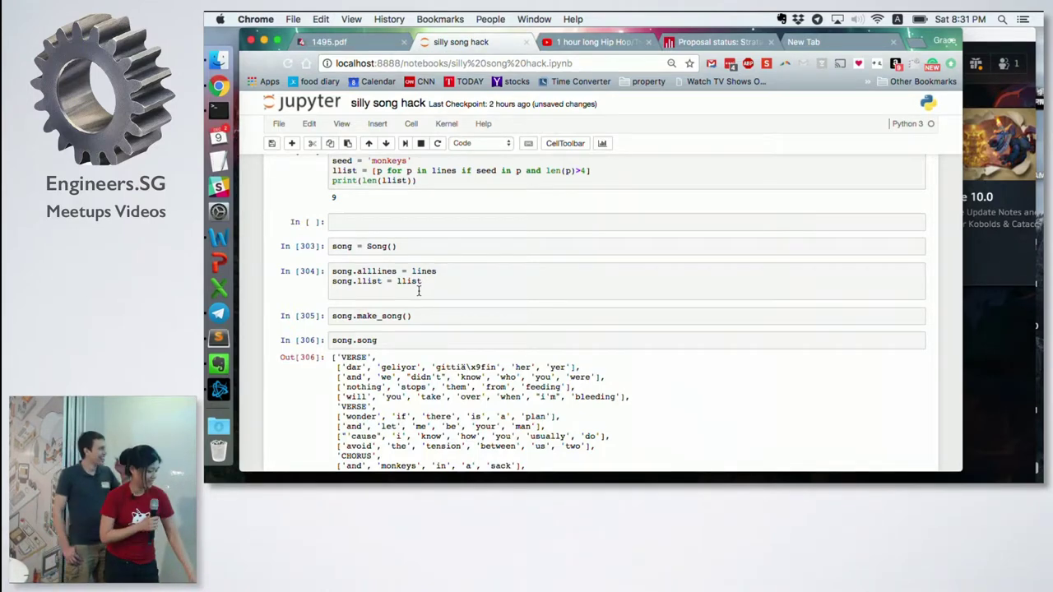
scroll(419, 291, down, 1)
scroll(419, 290, down, 2)
scroll(418, 291, down, 1)
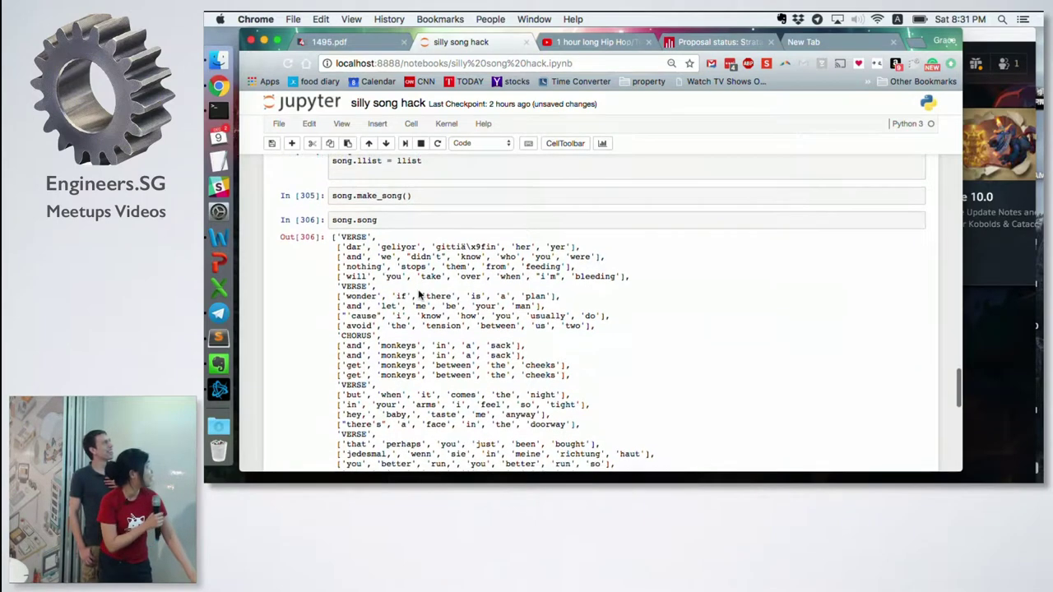